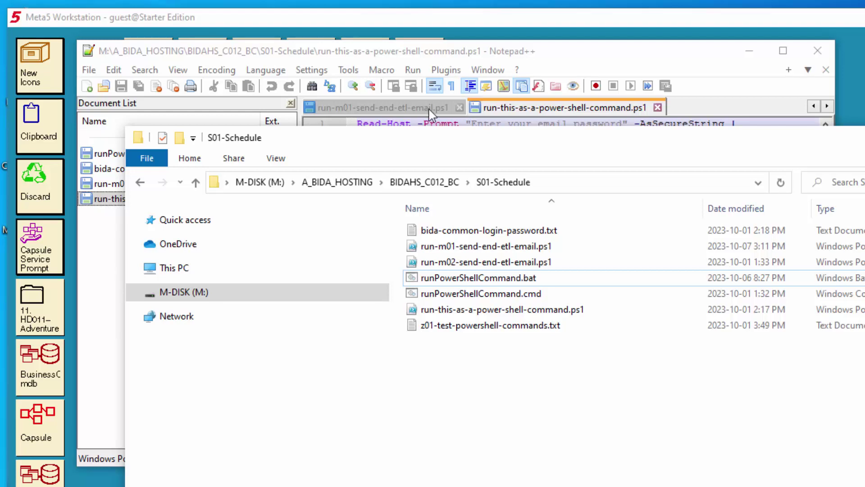
- In the password-capture script, select the quoted bida-common-login-password.txt path on line 1
{"action": "left_click", "coordinate": [426, 51]}
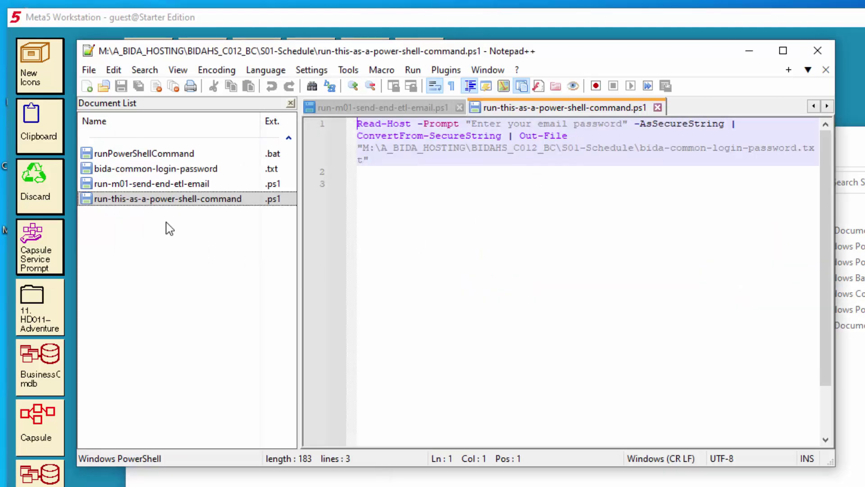
{"action": "left_click", "coordinate": [158, 201]}
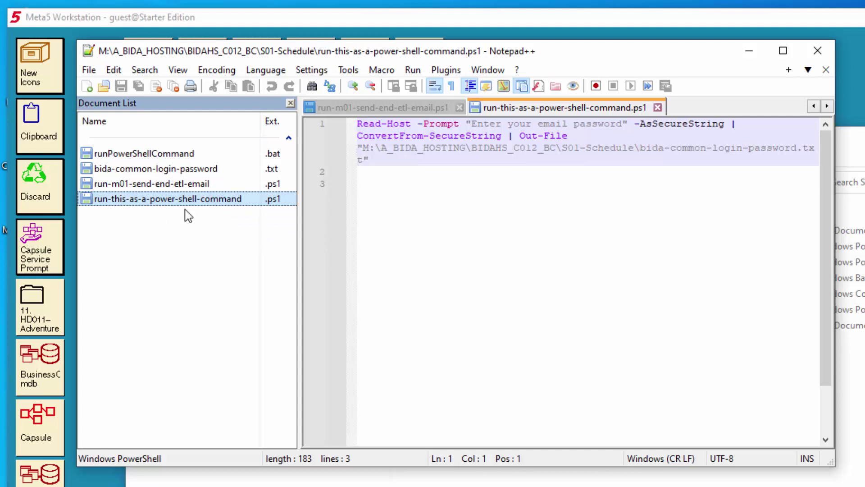
{"action": "left_click", "coordinate": [372, 162]}
{"action": "left_click_drag", "start_coordinate": [371, 162], "coordinate": [359, 148]}
{"action": "left_click", "coordinate": [405, 187]}
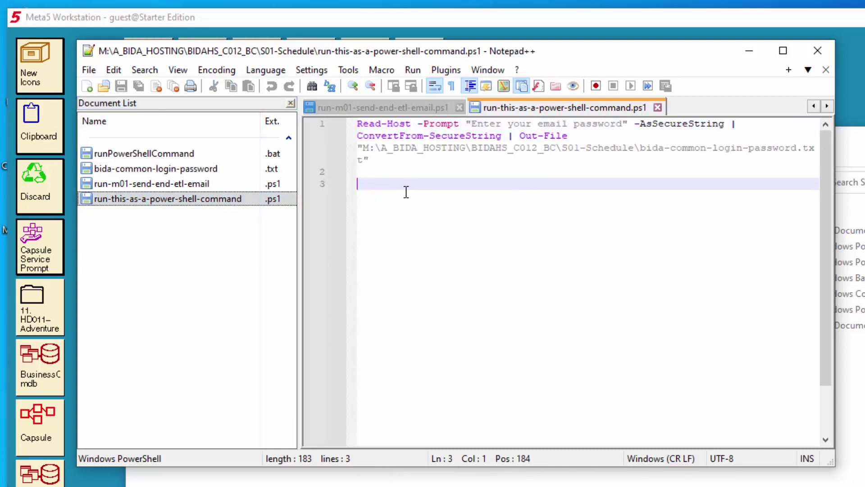
{"action": "left_click", "coordinate": [159, 171]}
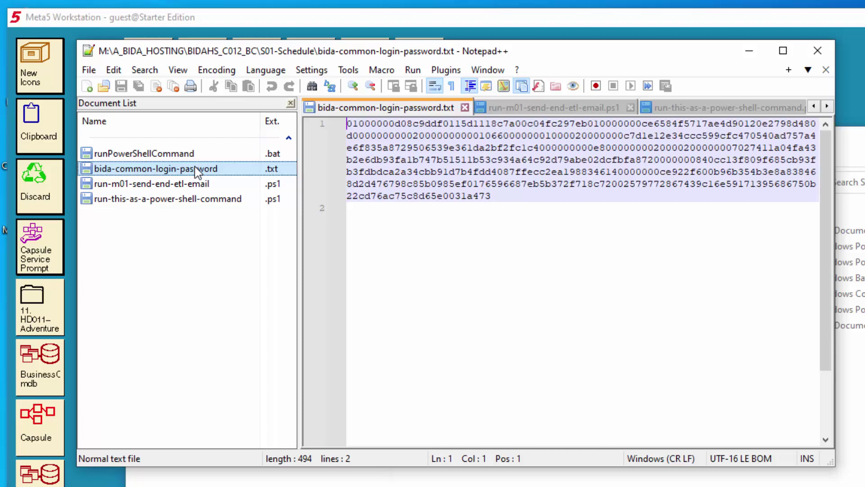
- Open runPowerShellCommand.bat, which runs PowerShell.exe -noprofile -executionpolicy bypass -Command %1
{"action": "left_click", "coordinate": [142, 156]}
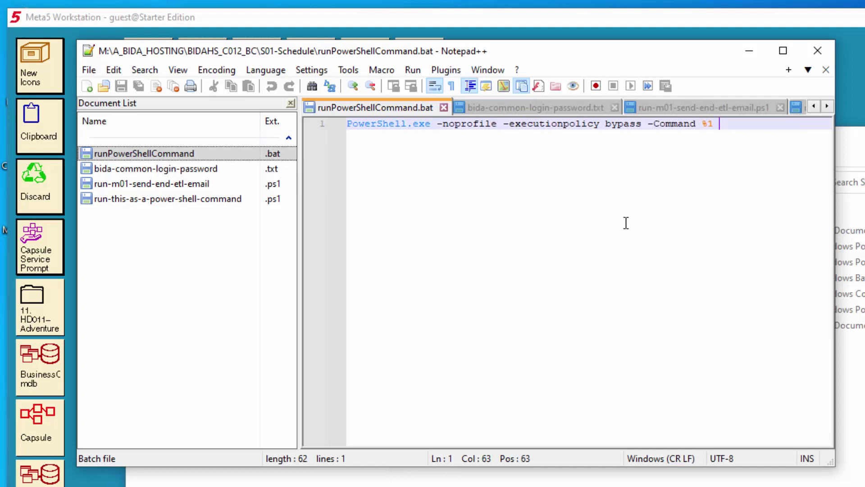
- View the run-m01-send-end-etl-email.ps1 Send-MailMessage script, then return to the S01-Schedule folder
{"action": "left_click", "coordinate": [137, 186]}
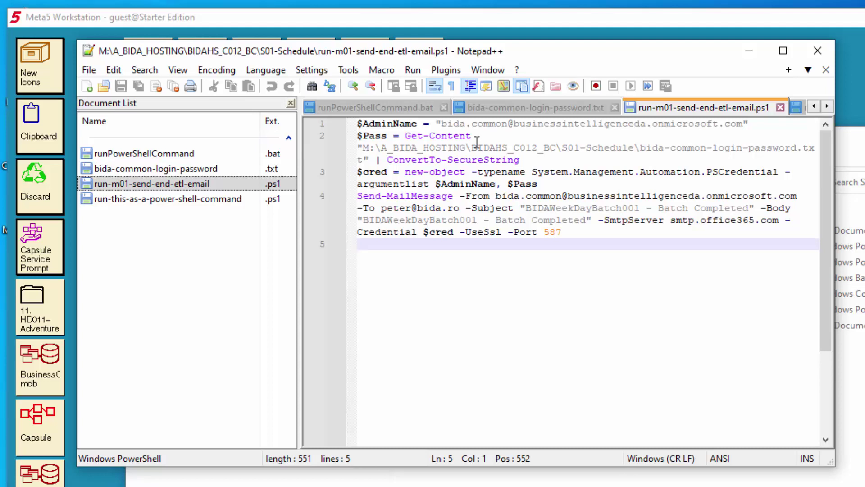
{"action": "key", "text": "alt+Tab"}
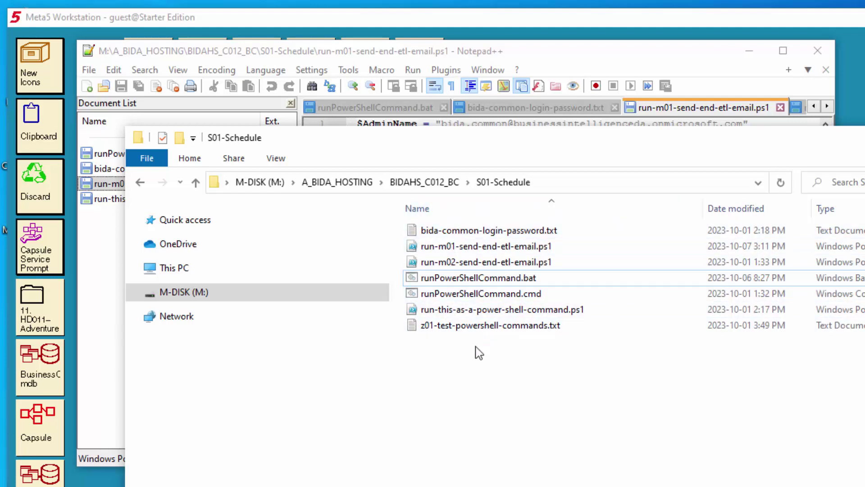
- Open the Run Bat Command w/Results capsule in Meta5 and select its Run Bat File icon
{"action": "key", "text": "alt+Tab"}
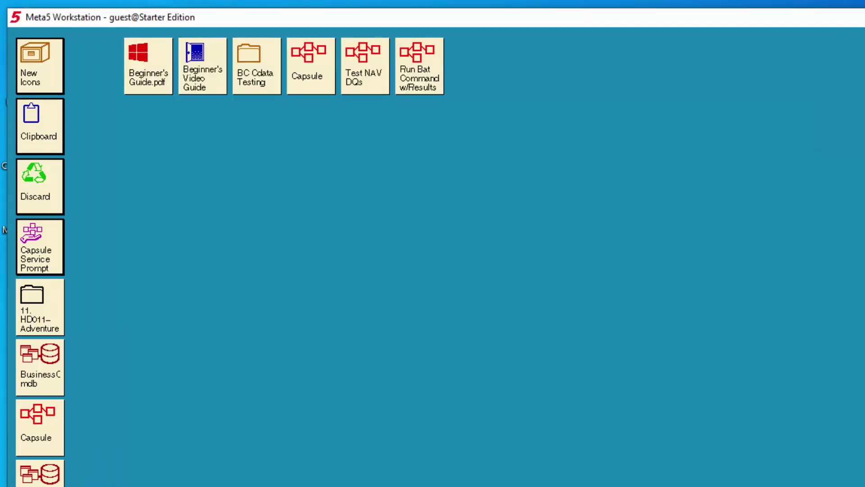
{"action": "left_click", "coordinate": [422, 81]}
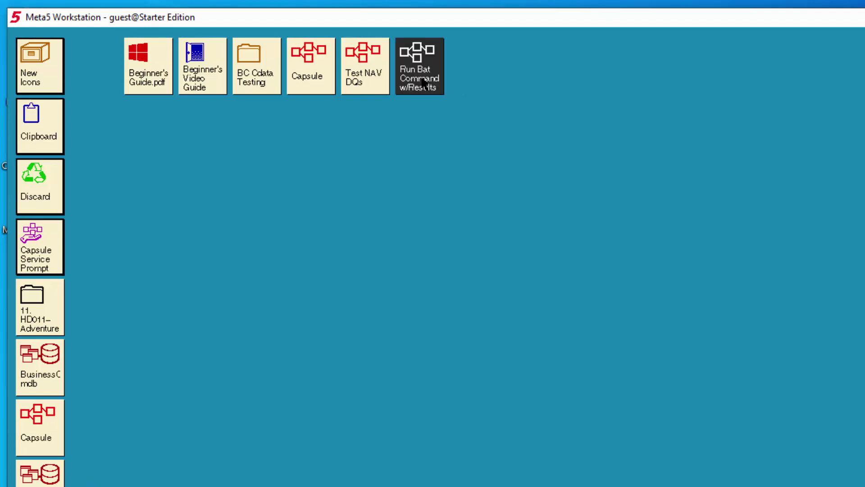
{"action": "double_click", "coordinate": [423, 81]}
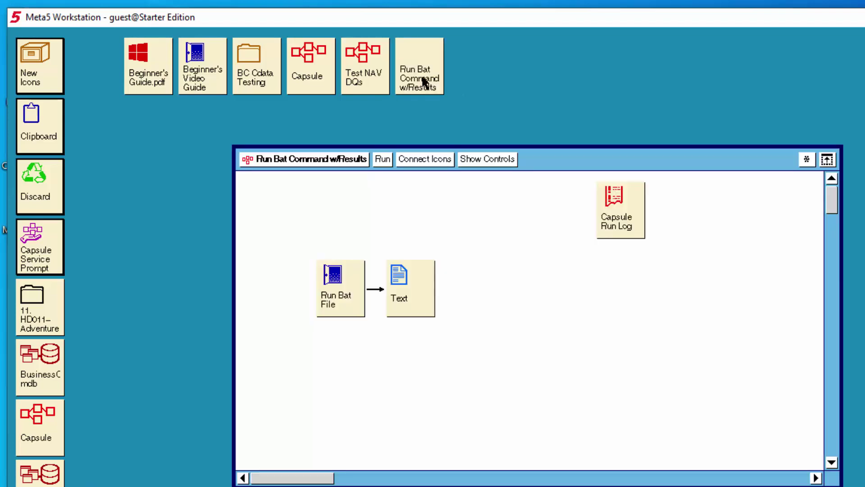
{"action": "left_click", "coordinate": [340, 290]}
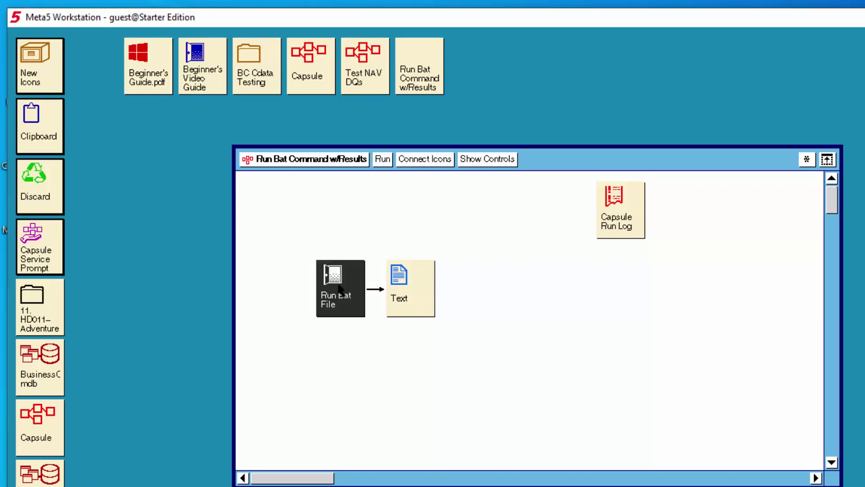
- Open Icon Options for the Run Bat File icon from its radial menu
{"action": "right_click", "coordinate": [340, 290]}
{"action": "left_click", "coordinate": [337, 309]}
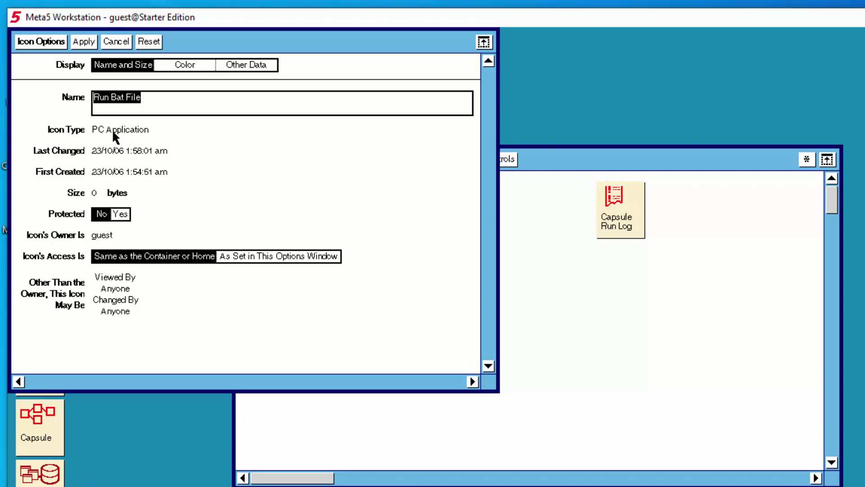
- Check the Other Data settings: runpowershellcommand.bat, parameter run-m01-send-end-etl-email.ps1, s01-schedule directory
{"action": "left_click", "coordinate": [263, 69]}
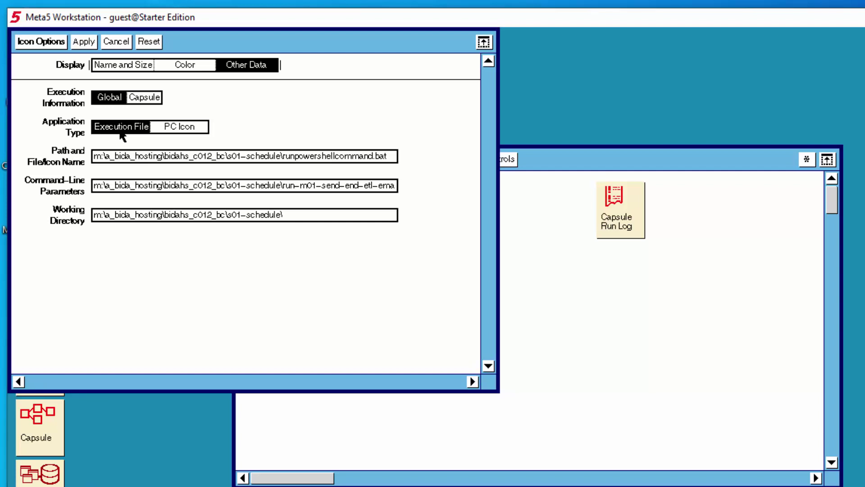
{"action": "left_click", "coordinate": [99, 161]}
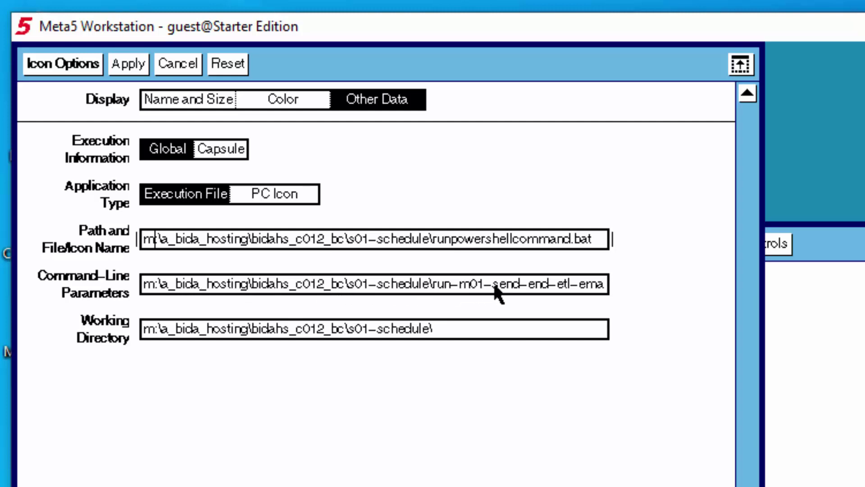
{"action": "left_click", "coordinate": [568, 284]}
{"action": "key", "text": "Right"}
{"action": "key", "text": "Right"}
{"action": "key", "text": "Right"}
{"action": "key", "text": "Right"}
{"action": "key", "text": "Right"}
{"action": "key", "text": "Right"}
{"action": "key", "text": "Right"}
{"action": "key", "text": "Right"}
{"action": "key", "text": "Right"}
{"action": "key", "text": "Right"}
{"action": "key", "text": "Right"}
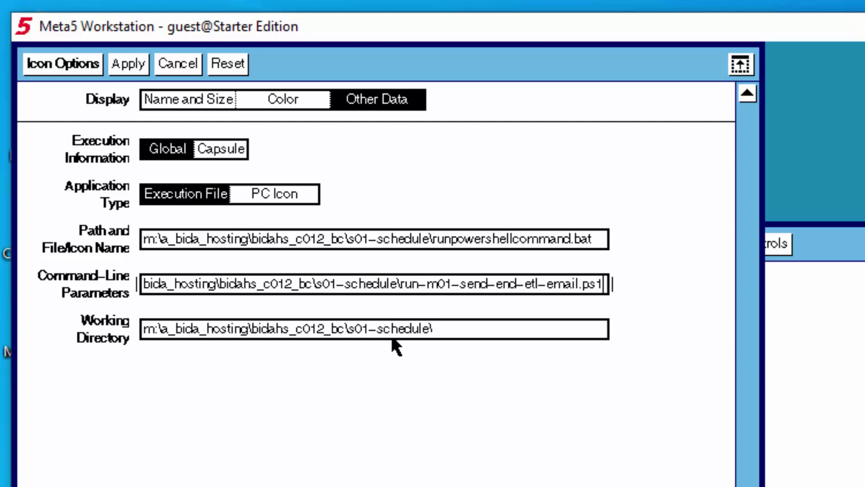
{"action": "left_click", "coordinate": [440, 329]}
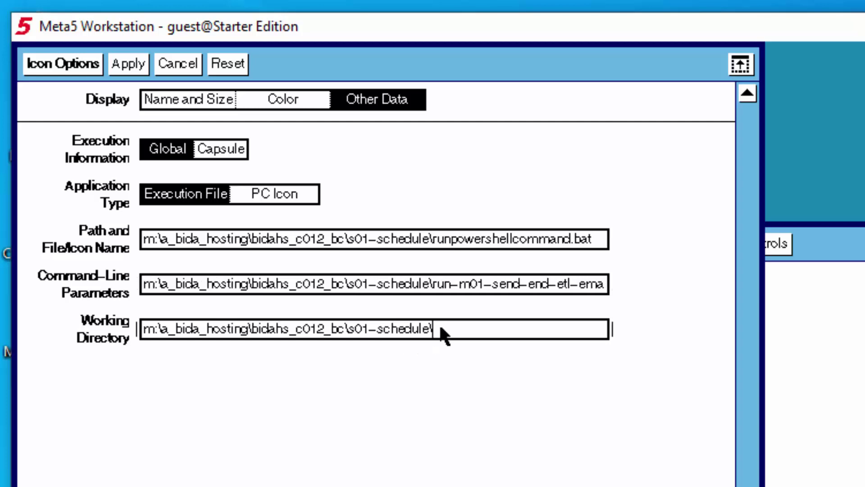
- Close Icon Options and run the Run Bat Command w/Results capsule
{"action": "left_click", "coordinate": [72, 63]}
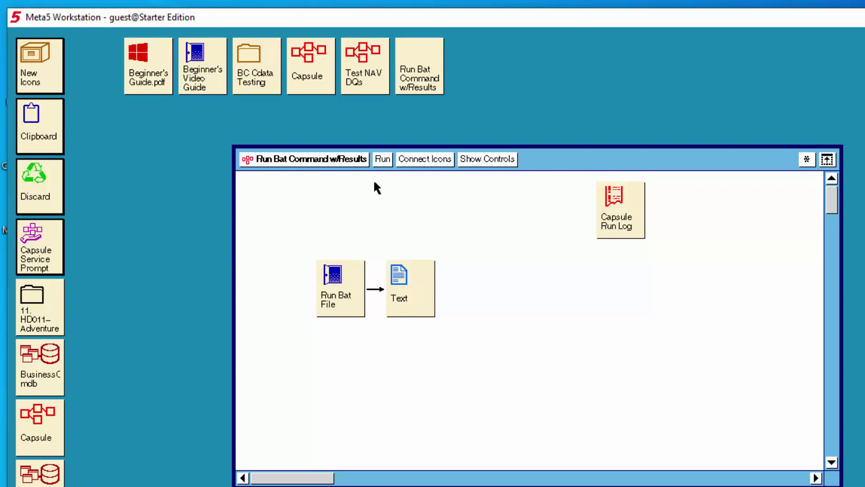
{"action": "left_click", "coordinate": [382, 160]}
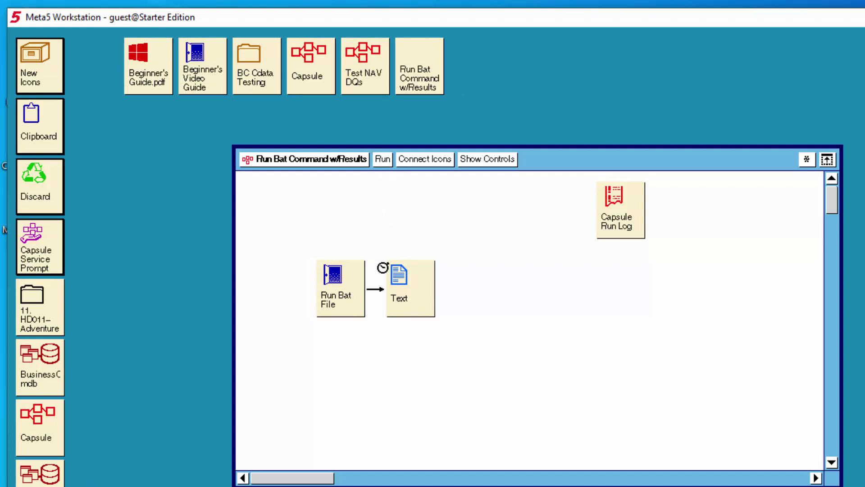